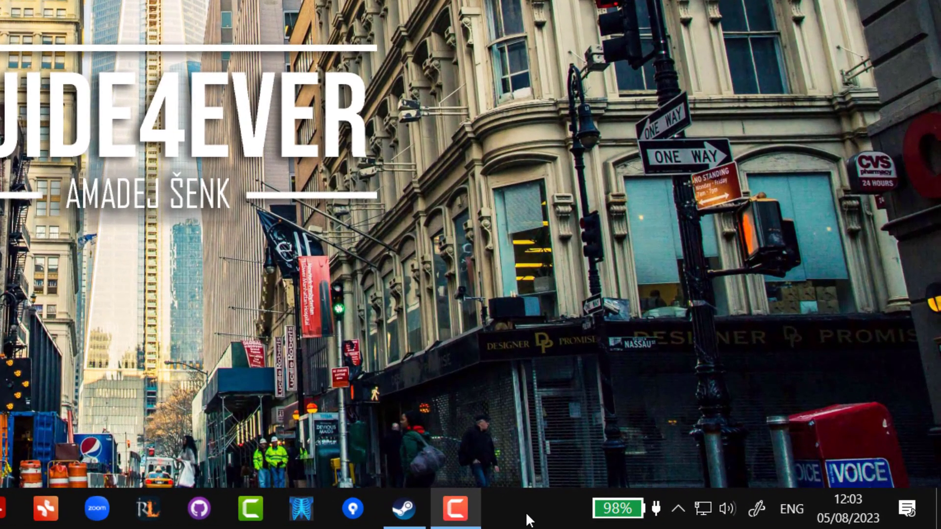
End the Steam (32 bit) process in Task Manager
right_click(578, 521)
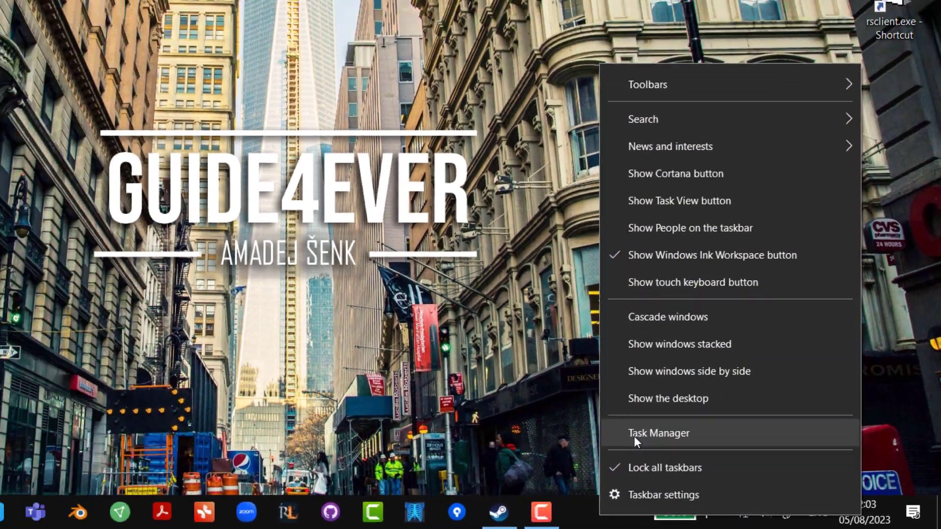
left_click(568, 416)
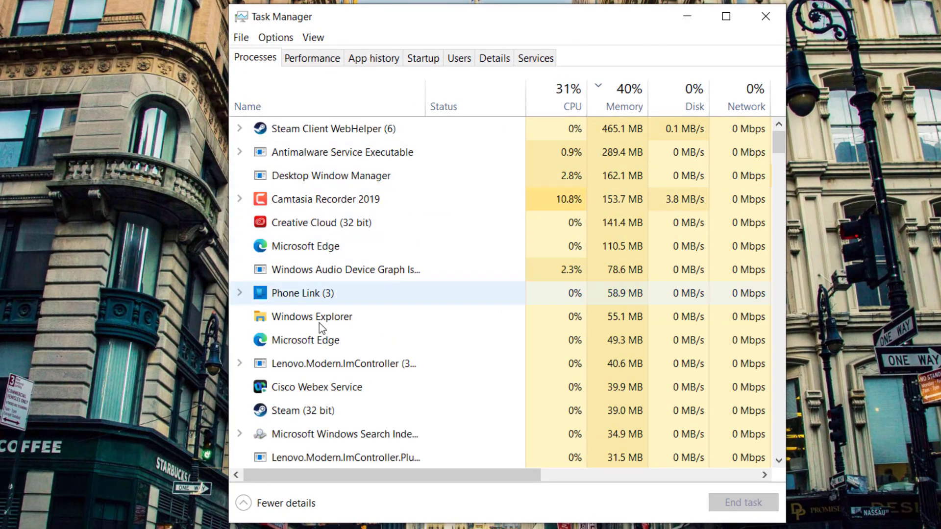
left_click(325, 412)
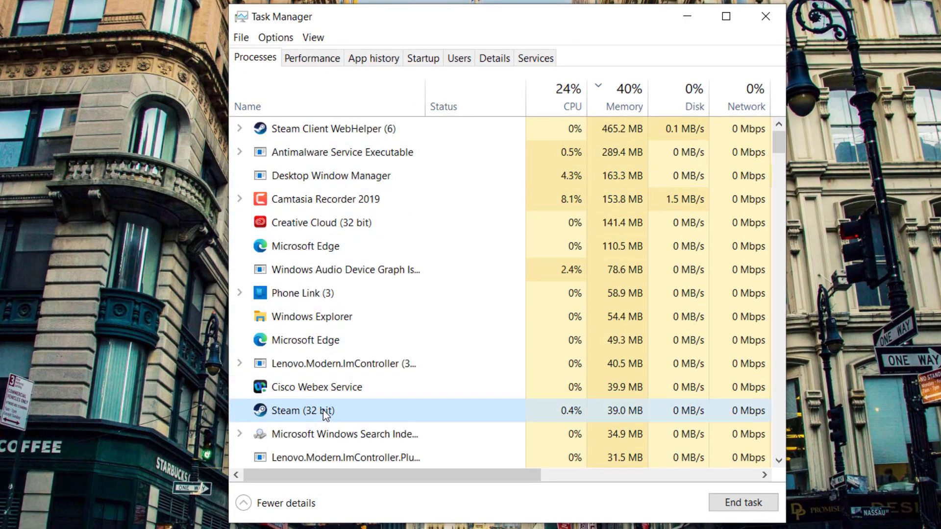
right_click(326, 414)
left_click(358, 422)
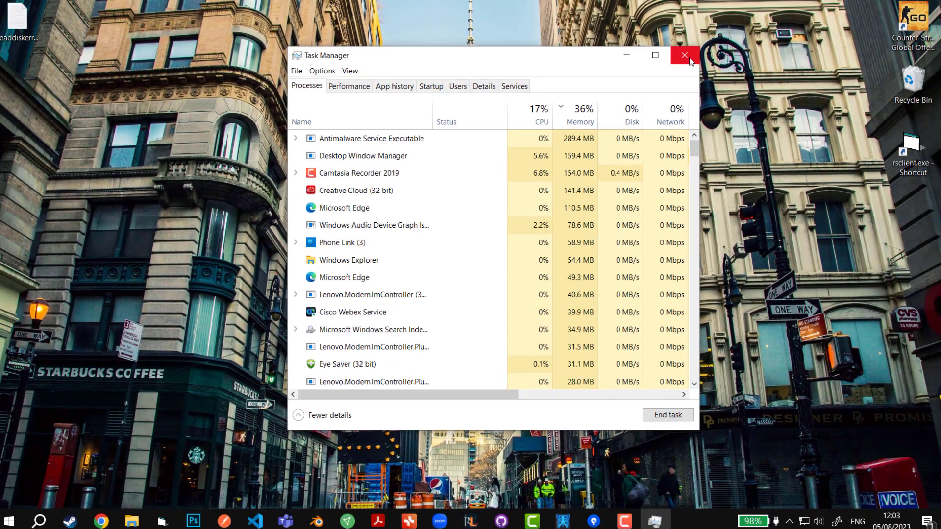
Close Task Manager and launch %ProgramFiles(x86)% from the Run dialog
left_click(690, 60)
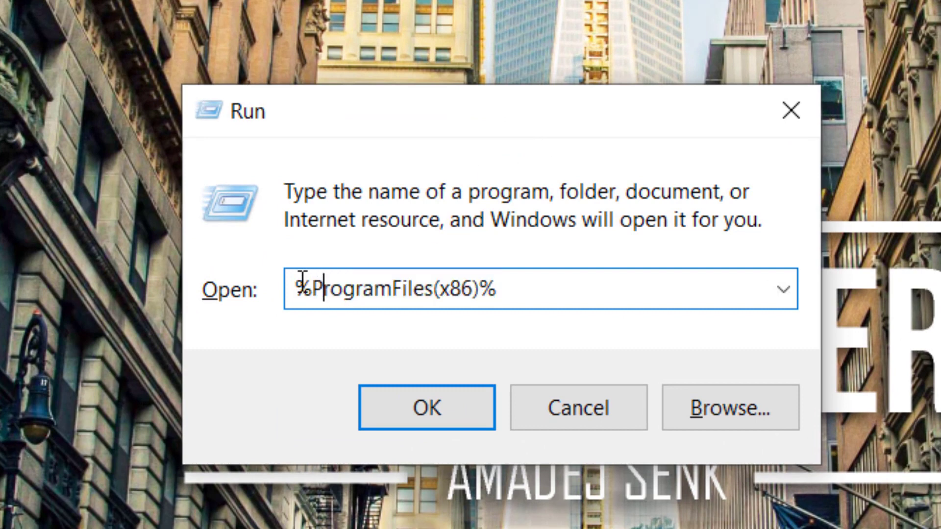
left_click_drag(295, 288, 484, 294)
left_click(438, 289)
left_click(446, 286)
left_click(517, 288)
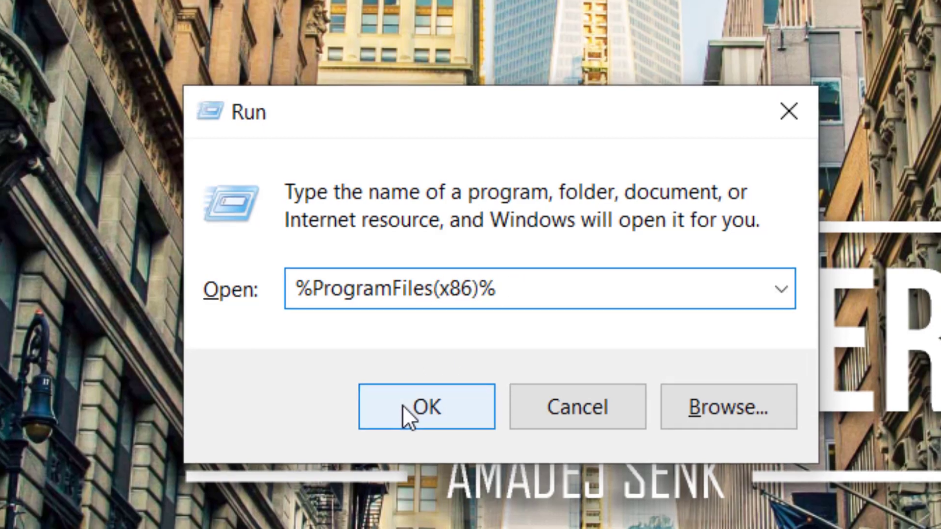
Open the Program Files (x86) folder and enlarge its window
left_click(403, 406)
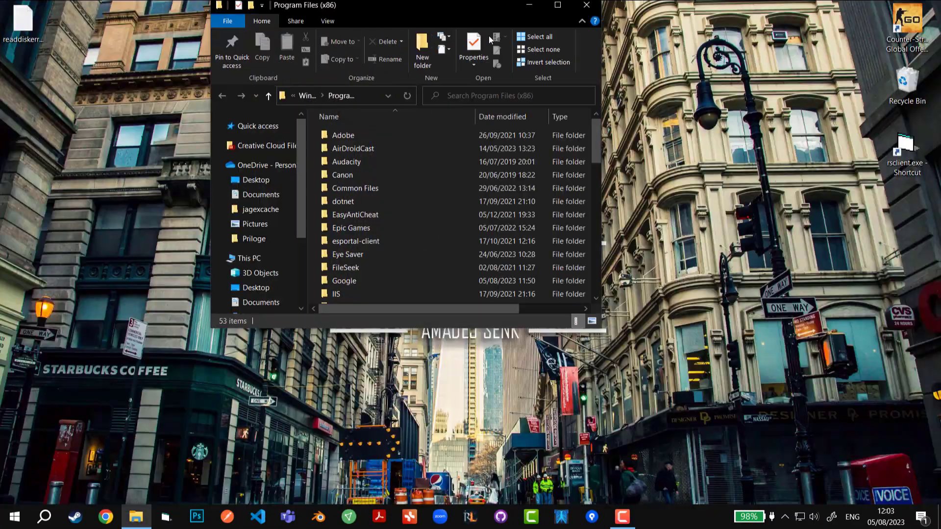
left_click_drag(393, 6, 526, 66)
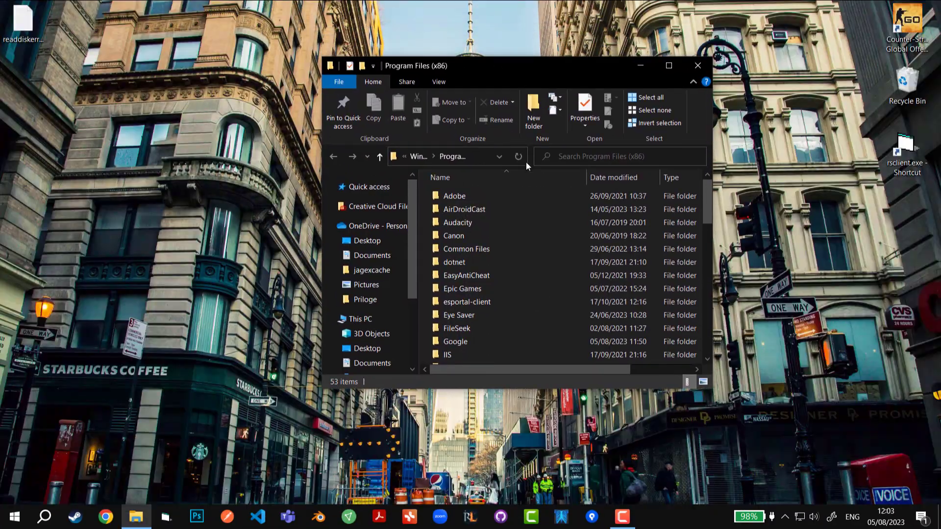
left_click_drag(714, 56, 878, 15)
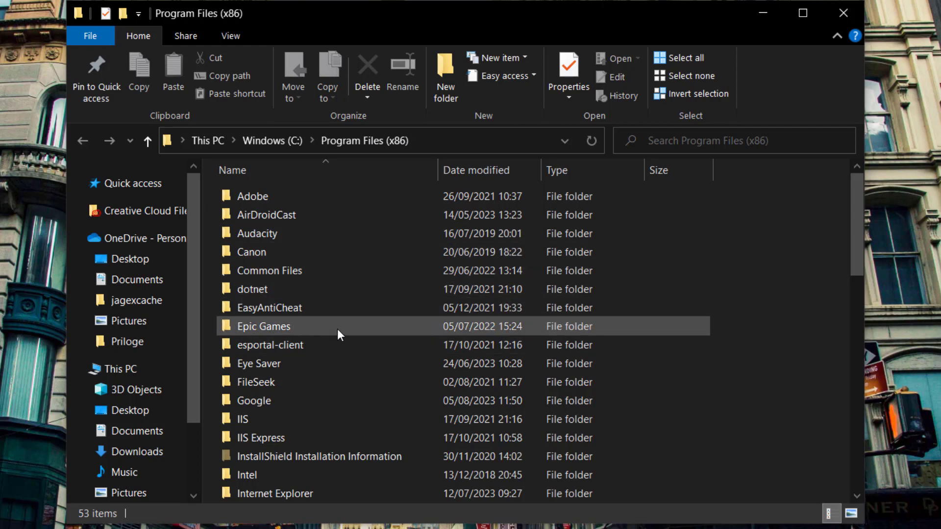
scroll(300, 320, "down", 4)
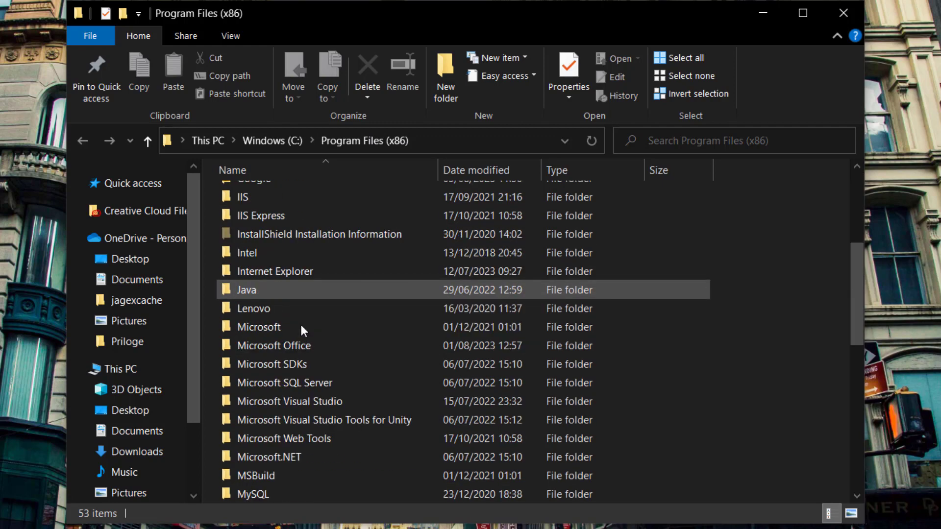
scroll(296, 360, "down", 4)
scroll(287, 417, "up", 1)
scroll(273, 441, "down", 1)
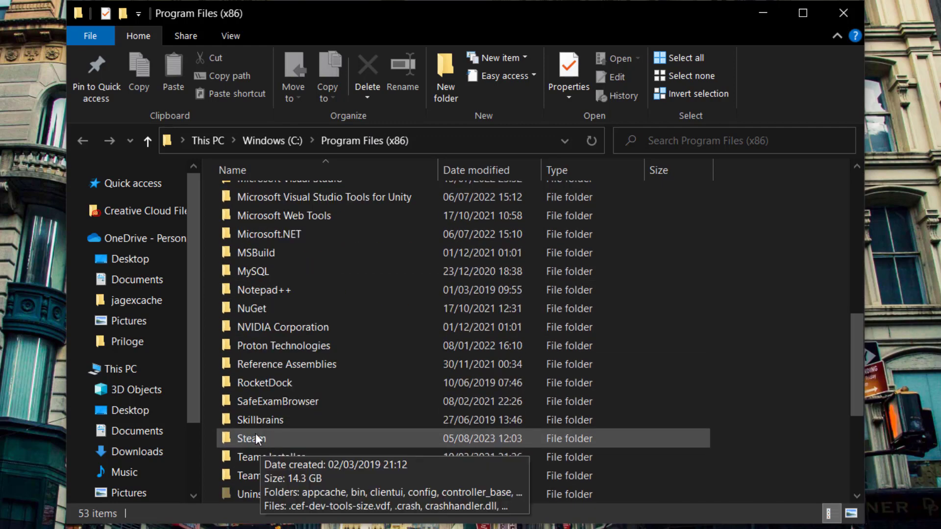
Delete the userdata folder inside the Steam folder and close Explorer
double_click(263, 438)
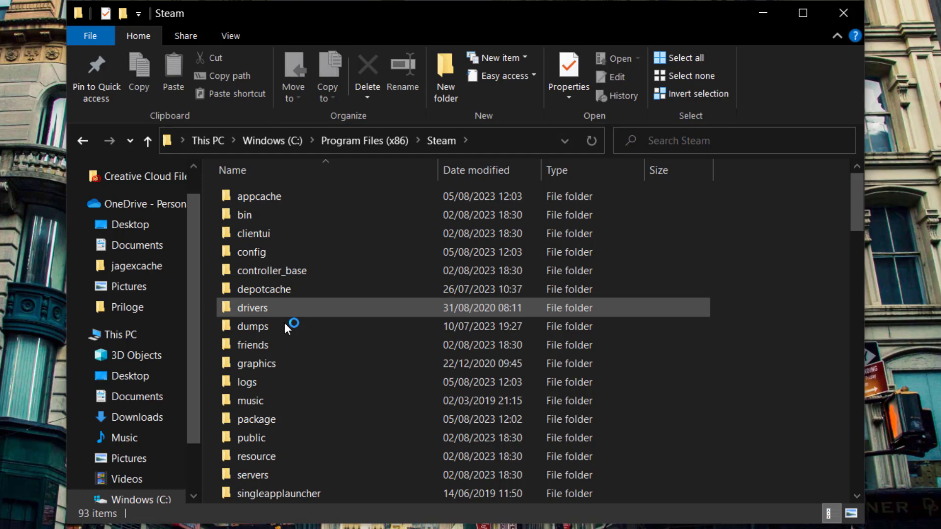
scroll(286, 357, "down", 2)
scroll(299, 414, "down", 2)
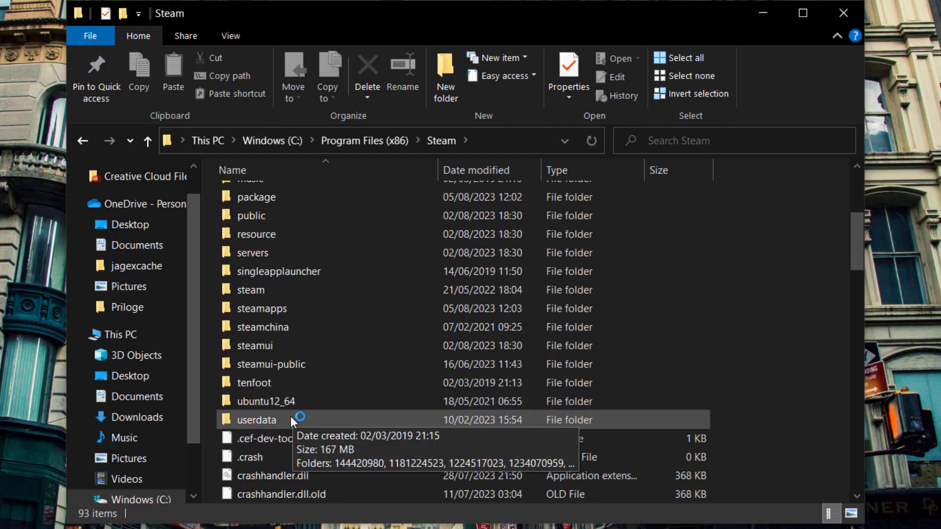
left_click(286, 420)
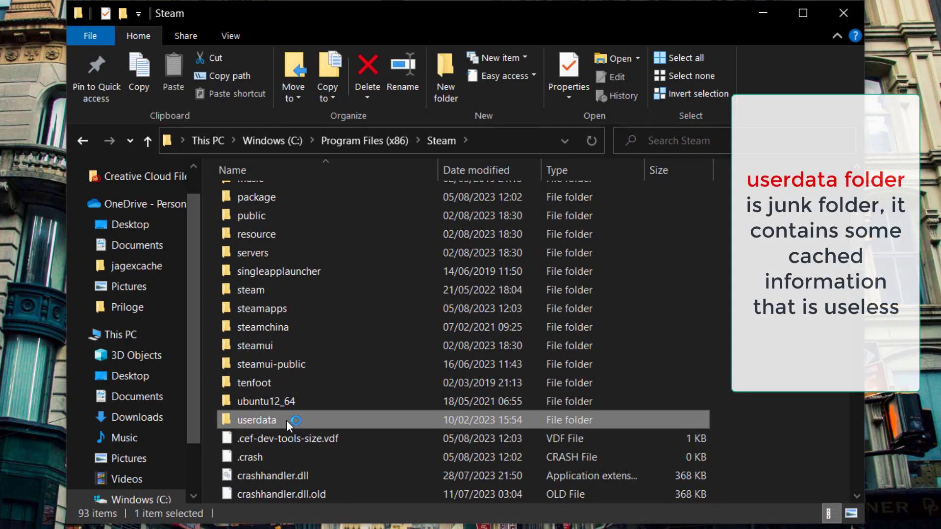
key("Delete")
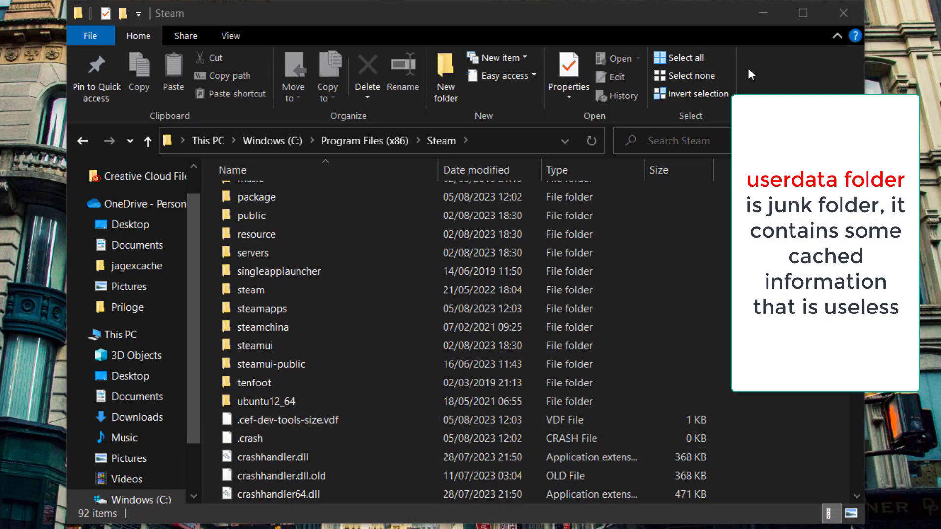
left_click(843, 13)
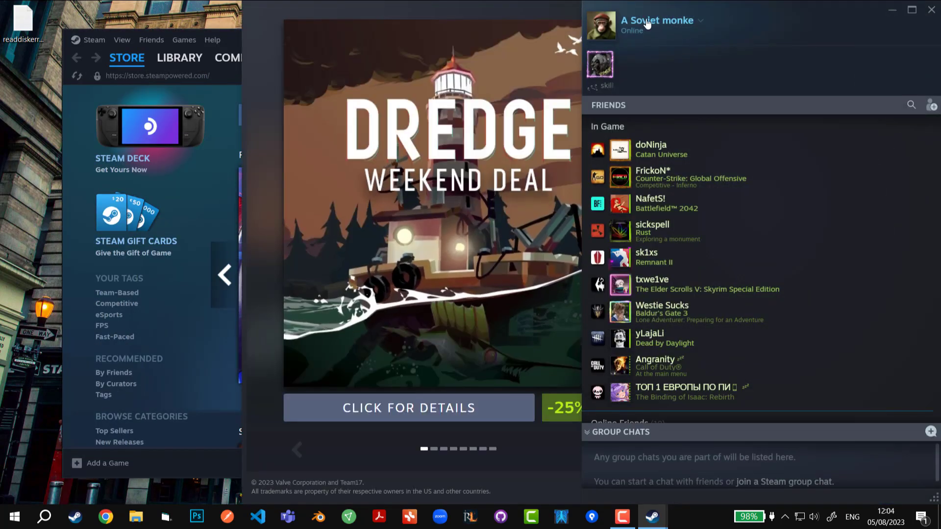
Dismiss the DREDGE sale popup and Friends list, then open the Steam menu
left_click(664, 9)
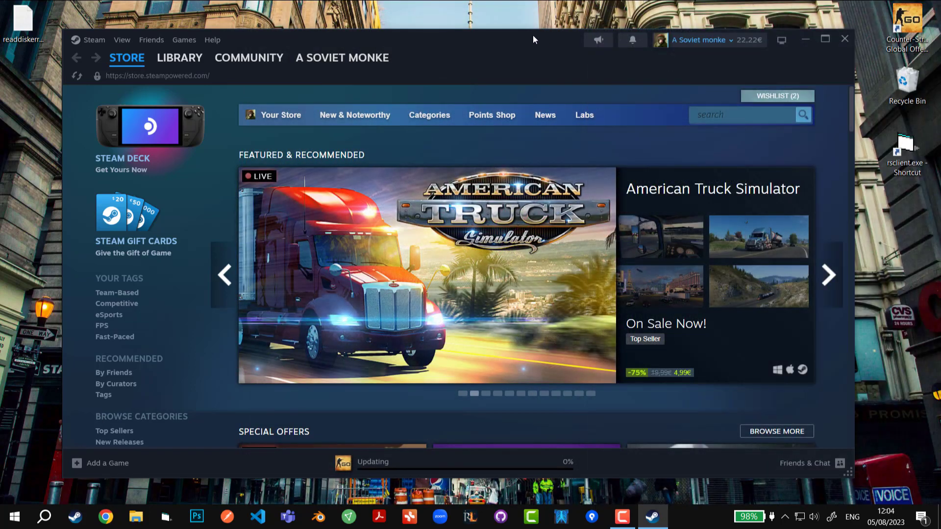
left_click_drag(533, 39, 535, 44)
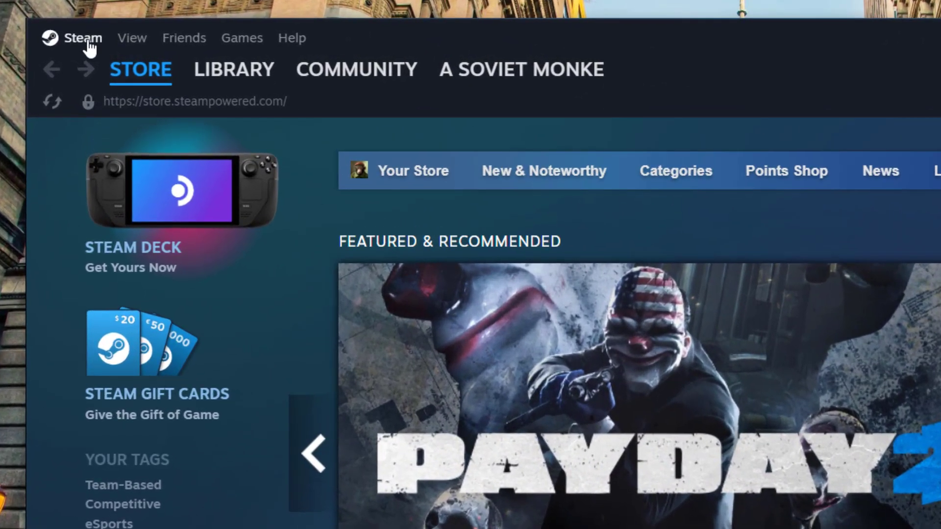
left_click(90, 44)
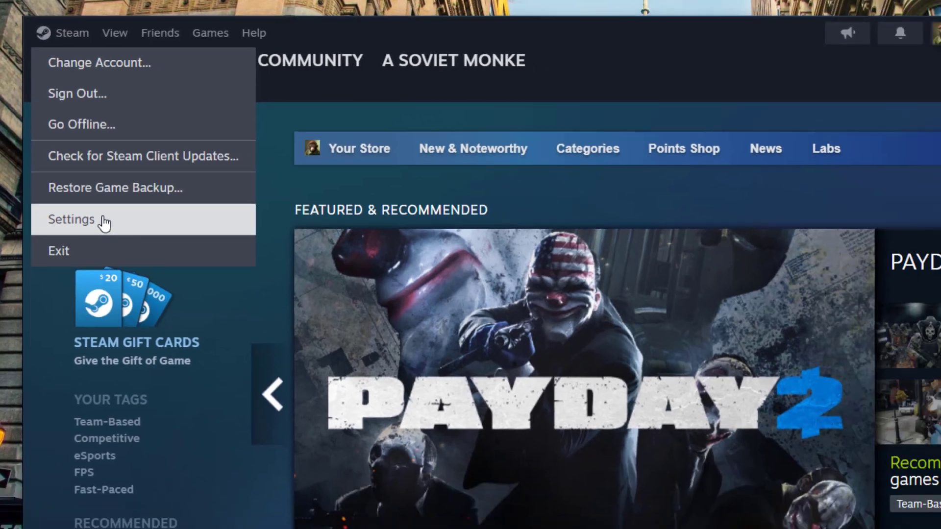
Open the HDD (D:) library's Repair Folder options in Storage settings, then close Settings
left_click(118, 254)
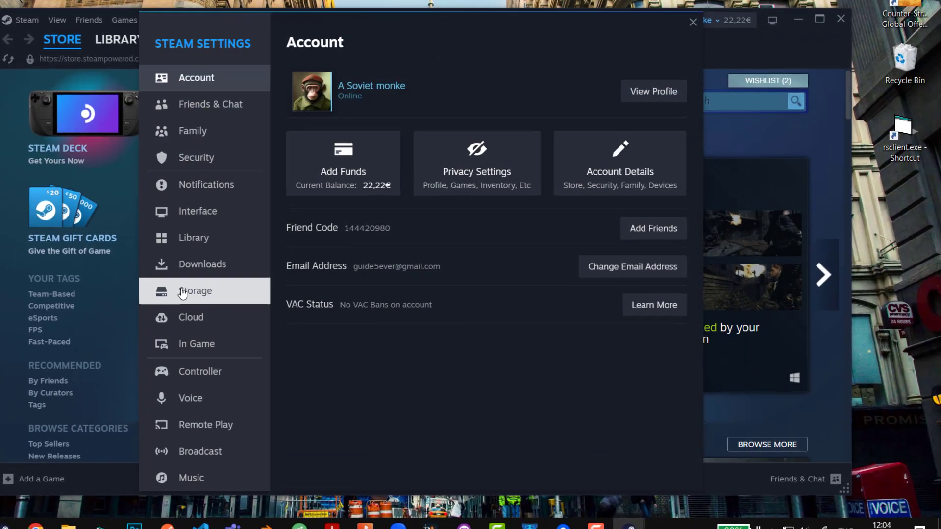
left_click(182, 294)
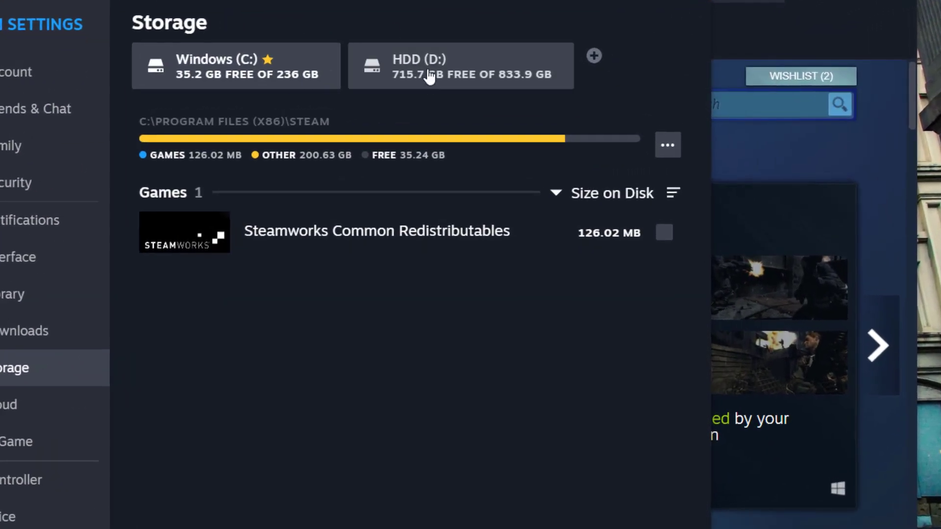
left_click(430, 77)
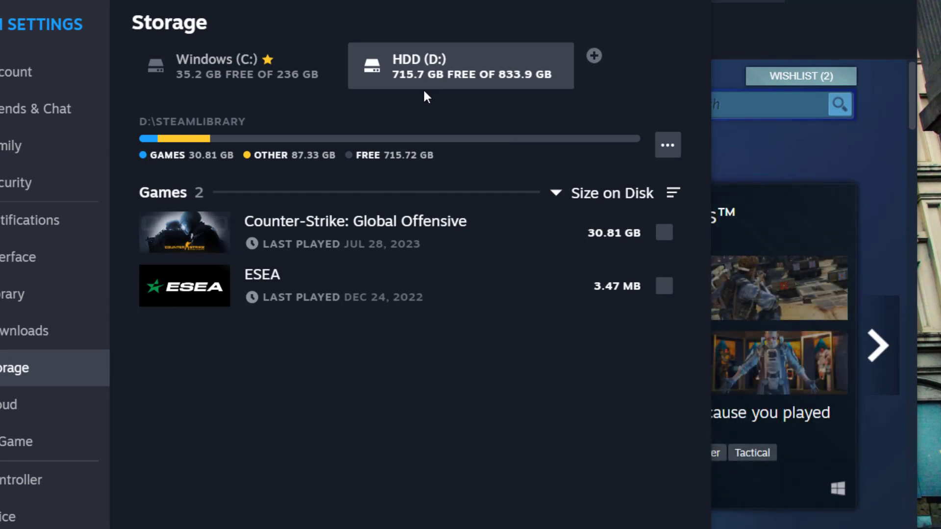
left_click(668, 147)
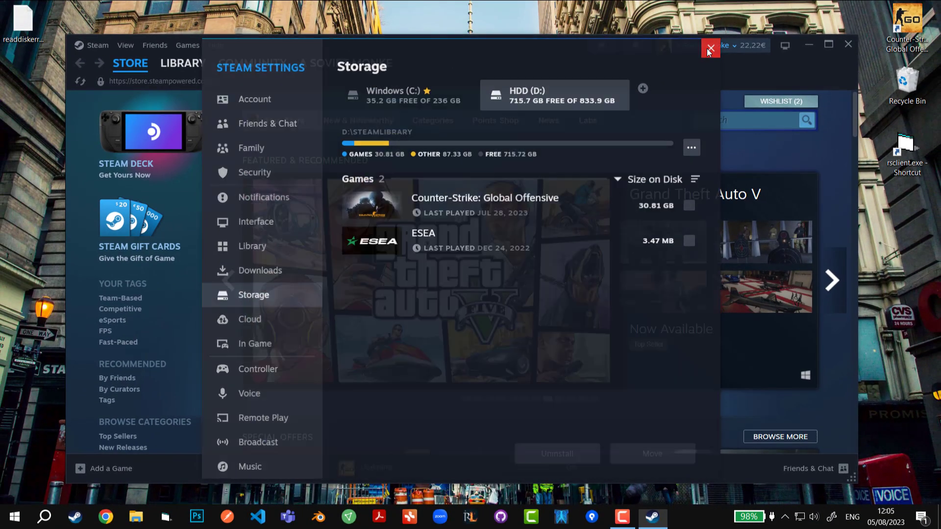
left_click(713, 38)
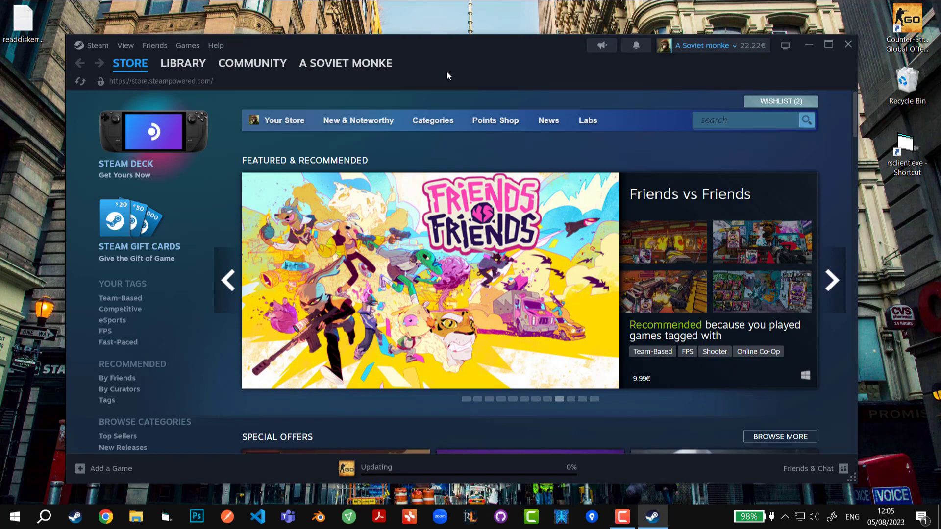
Verify Counter-Strike: Global Offensive's files via Properties > Installed Files, then close it
left_click(188, 66)
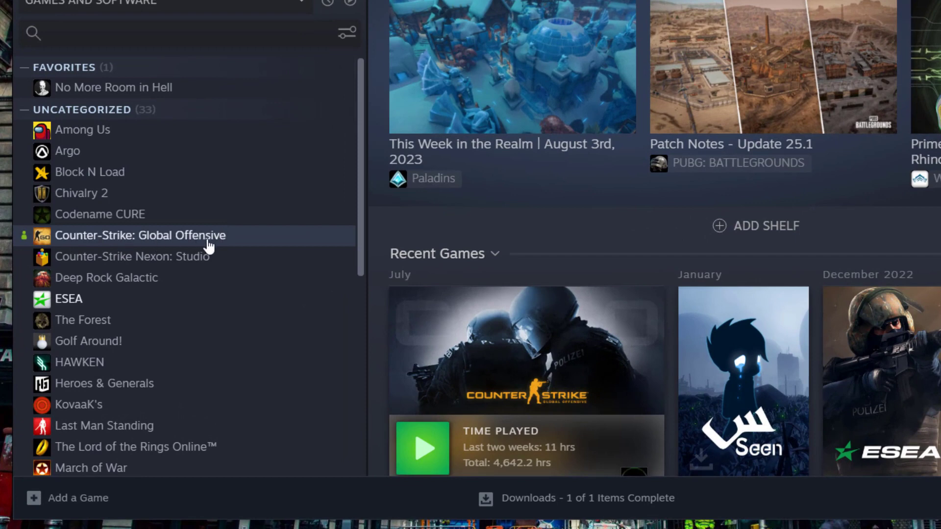
right_click(208, 244)
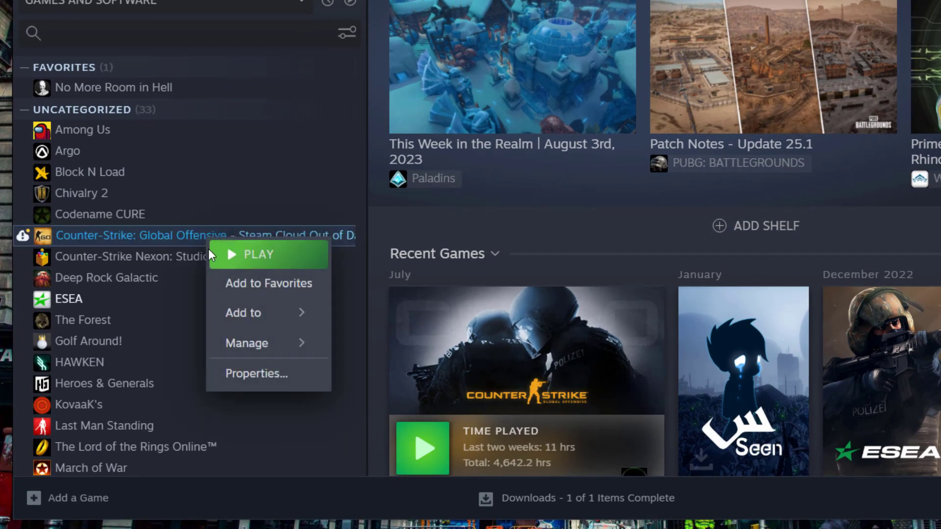
left_click(231, 377)
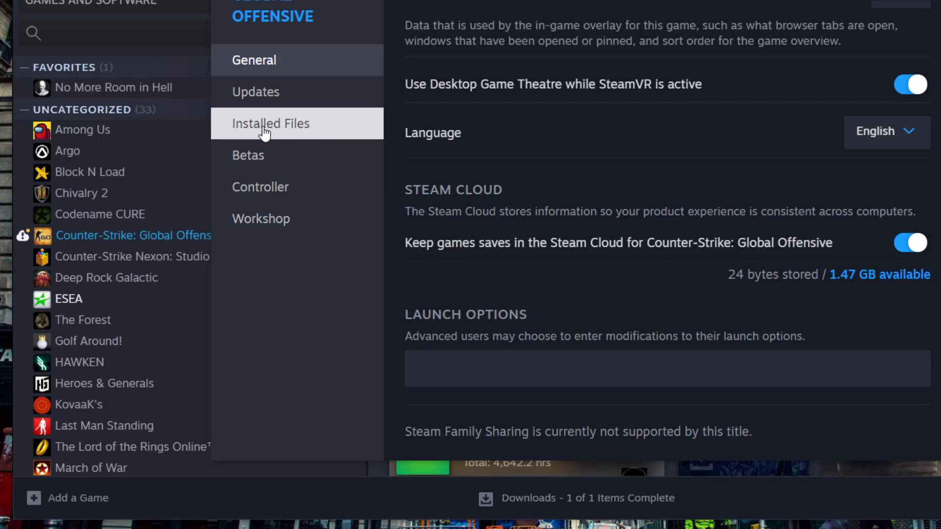
left_click(317, 132)
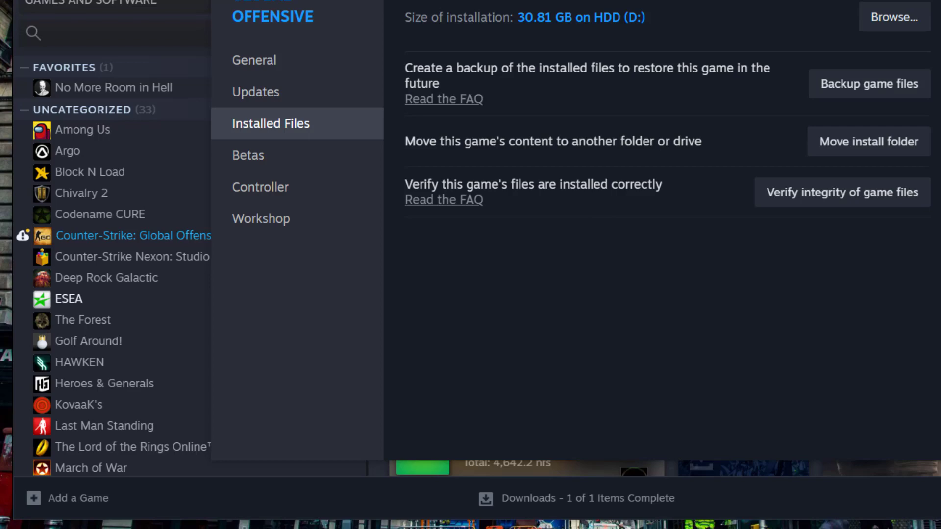
key("Escape")
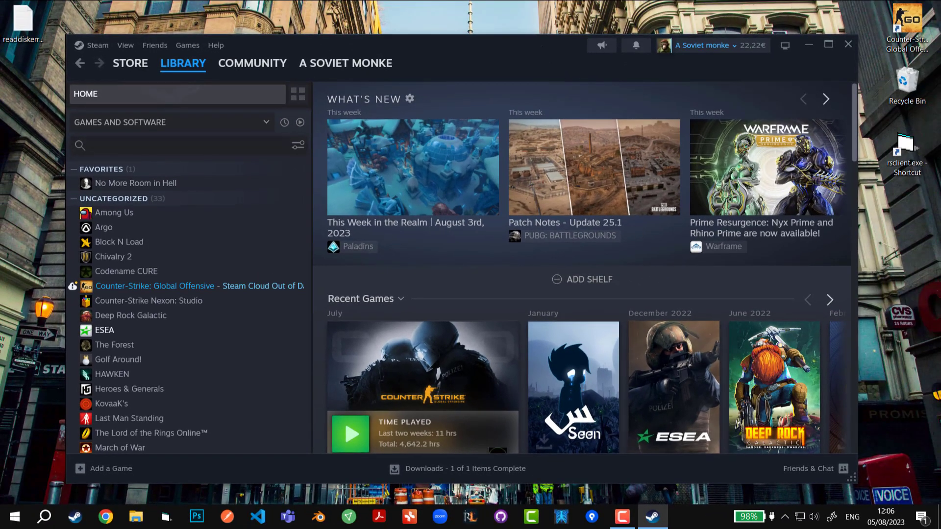
Search Windows for 'windows fire' and launch Windows Defender Firewall with Advanced Security
right_click(712, 517)
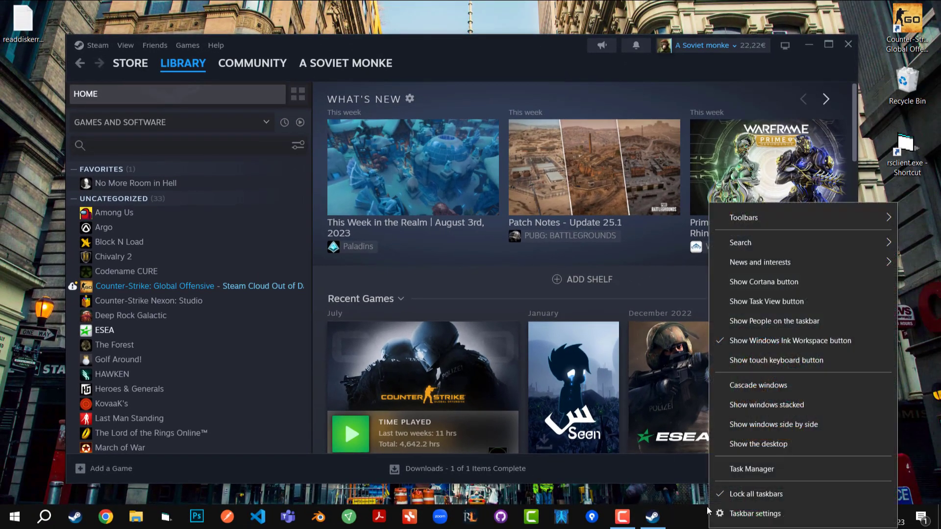
left_click(508, 62)
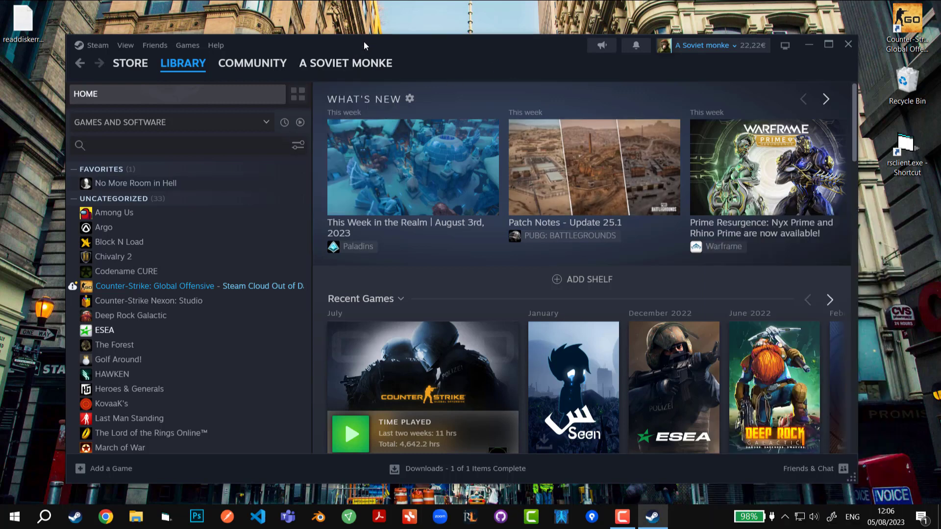
left_click(45, 517)
type("windows fir")
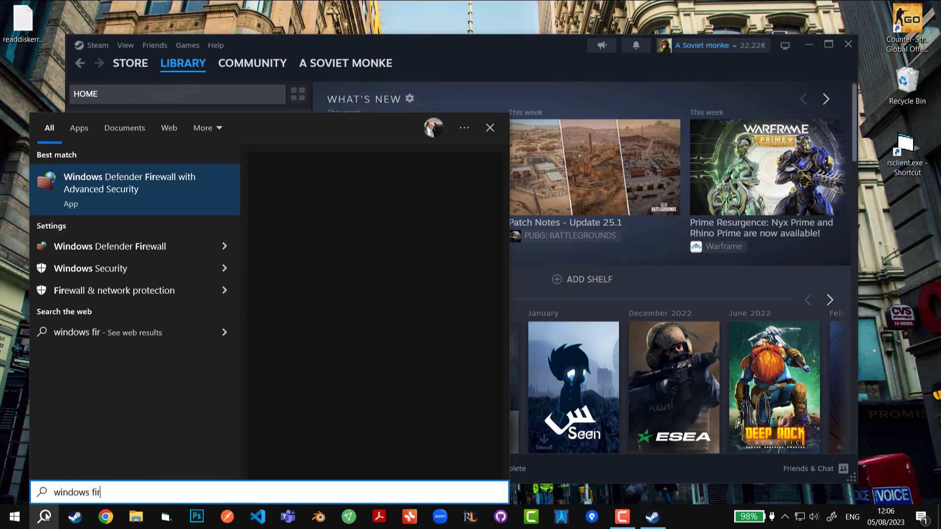
type("e")
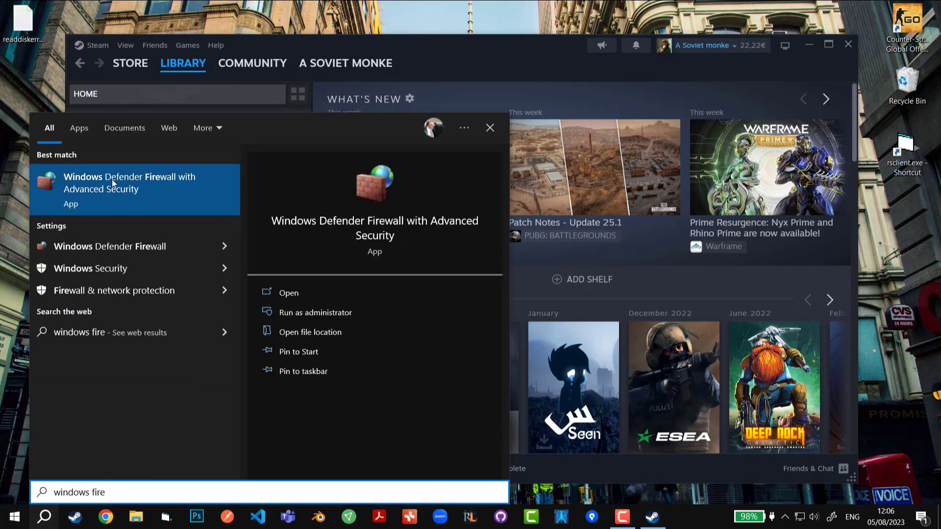
left_click(109, 191)
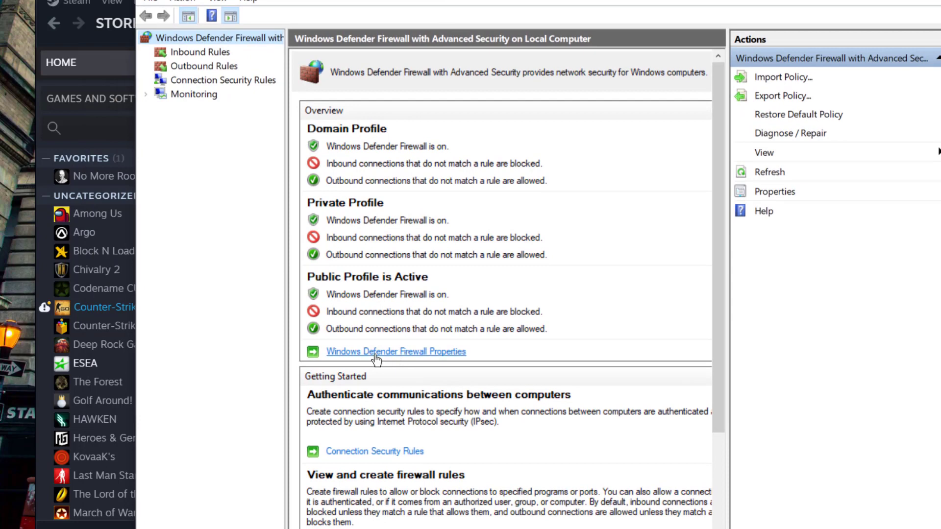
Review the firewall profile tabs and set the Domain Profile firewall state to Off
left_click(448, 353)
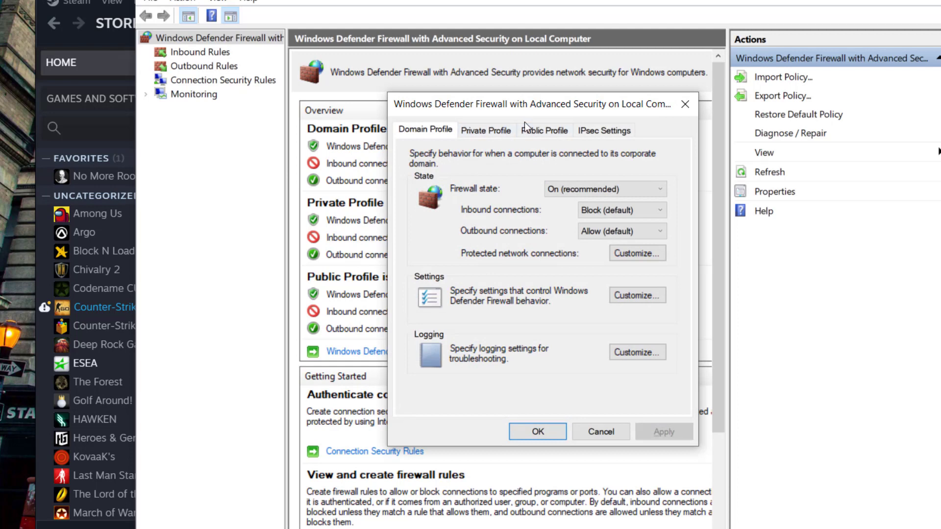
left_click(495, 134)
left_click(544, 131)
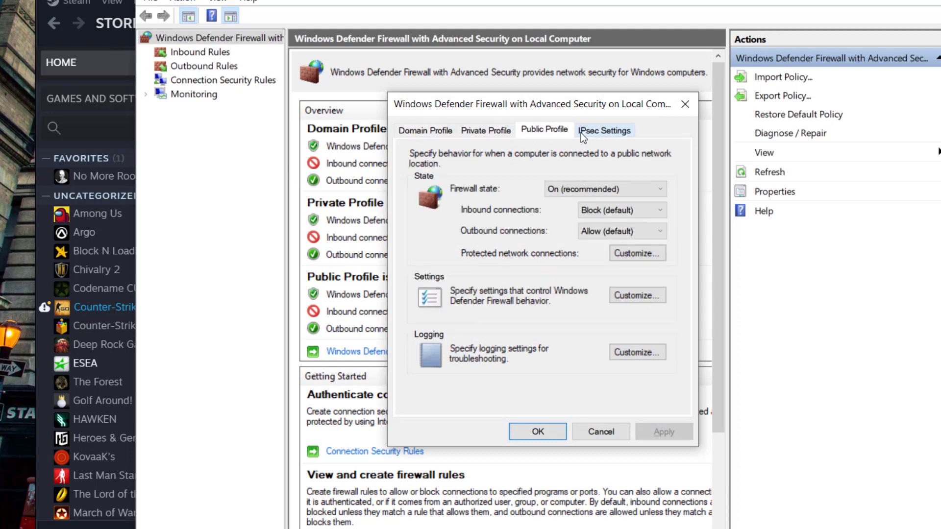
left_click(581, 132)
left_click(448, 133)
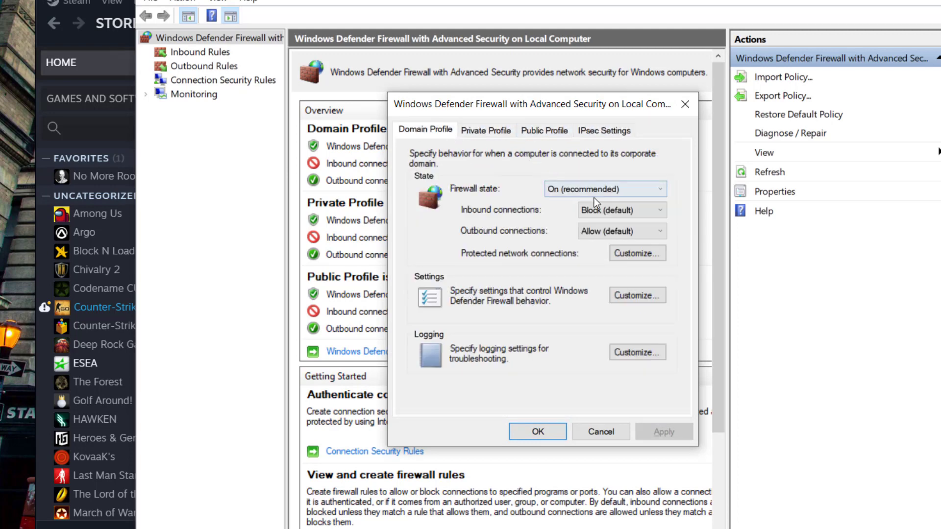
left_click(619, 190)
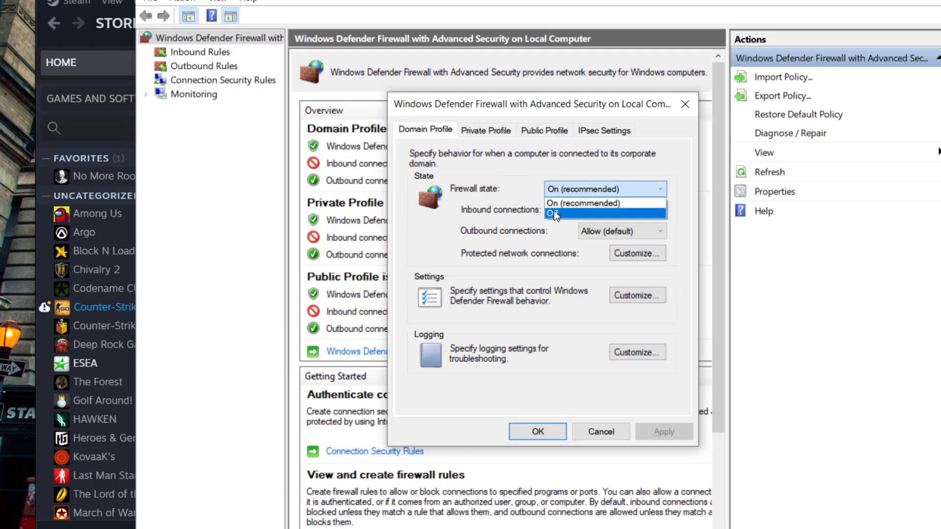
left_click(554, 213)
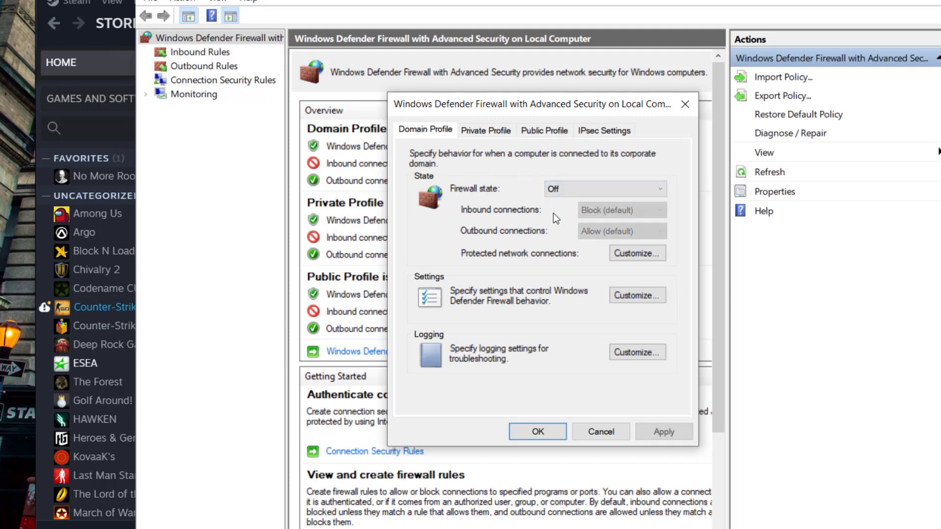